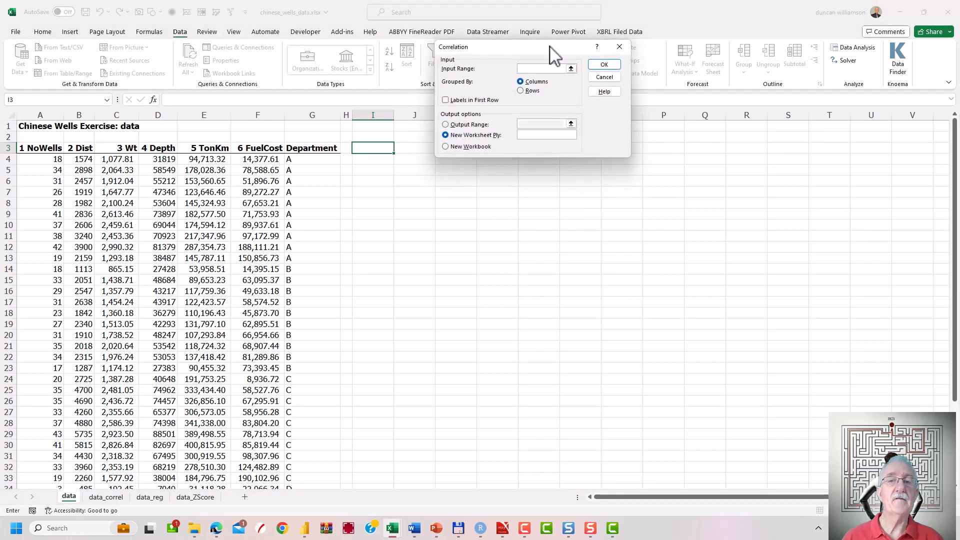
Set the correlation input range to $A$3:$F$43, grouped by columns, with labels in the first row
drag(554, 52, 648, 190)
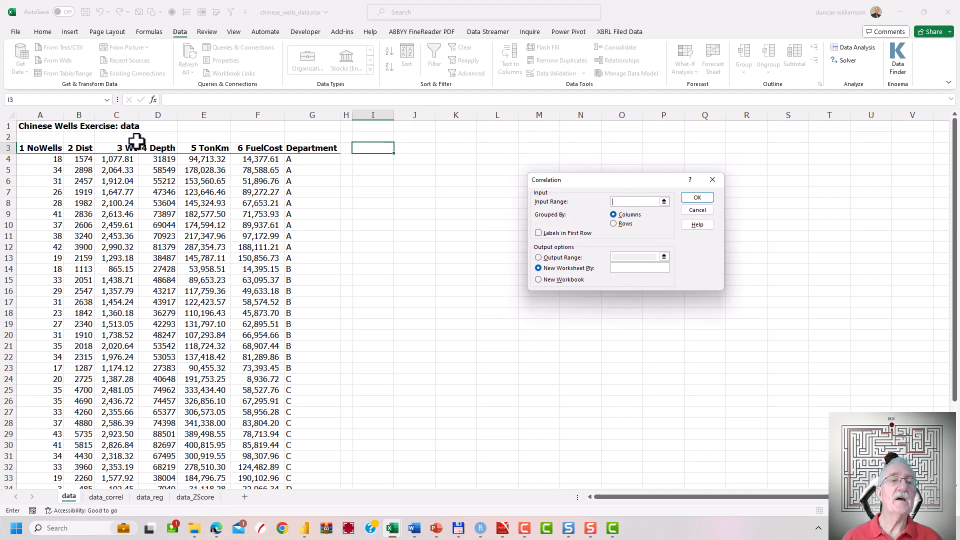
click(664, 201)
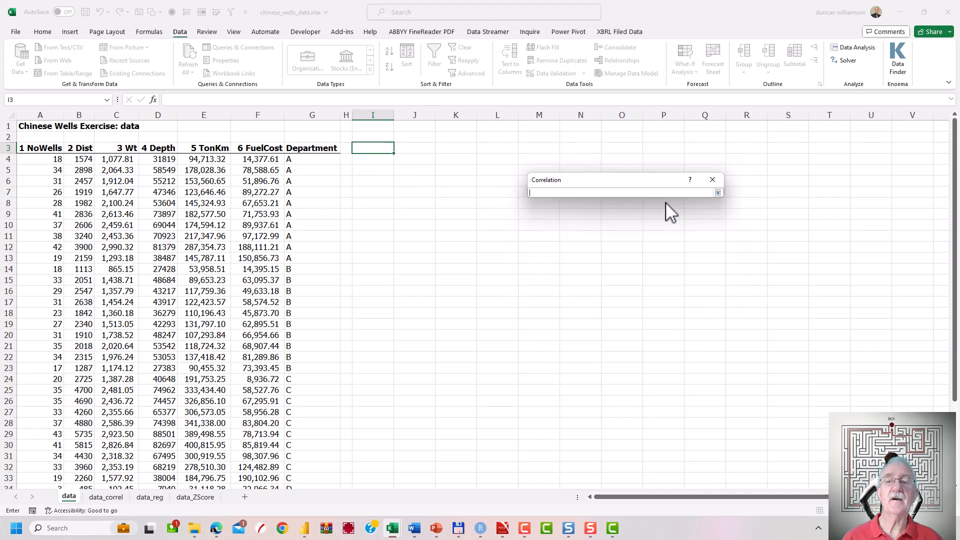
click(42, 147)
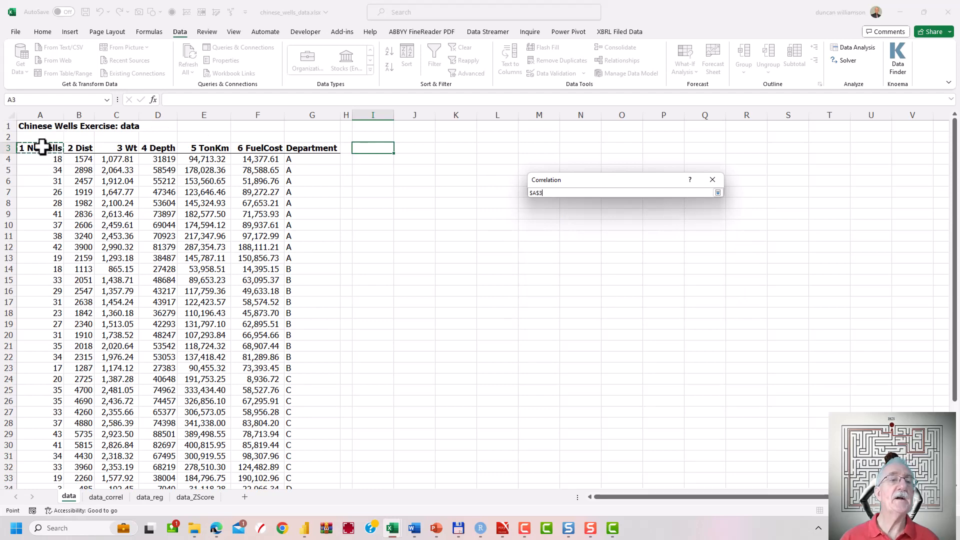
key(ctrl+shift+Right)
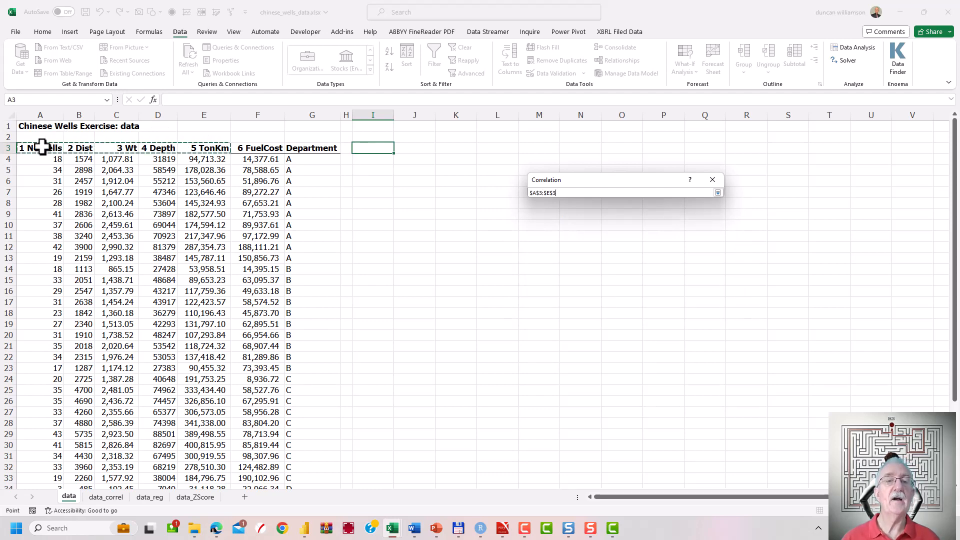
key(ctrl+shift+Down)
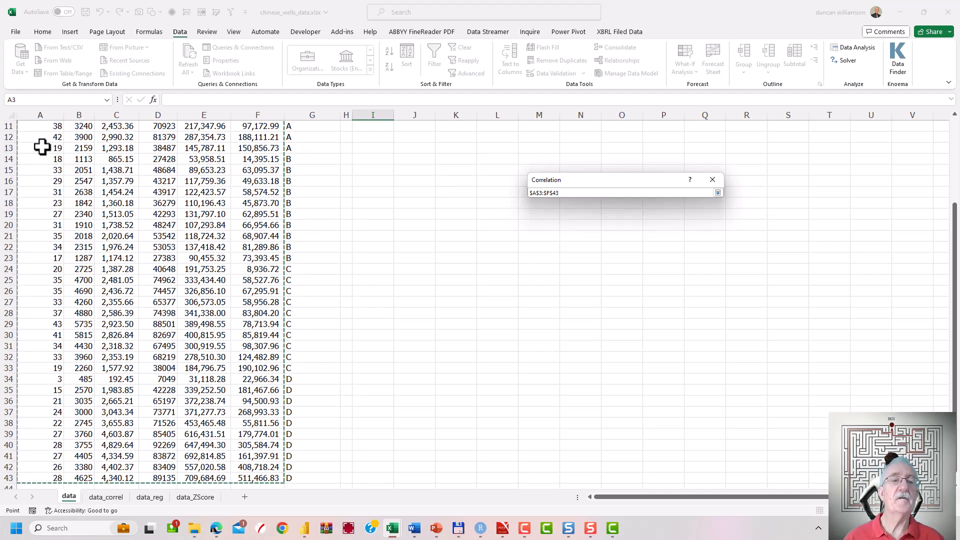
key(Return)
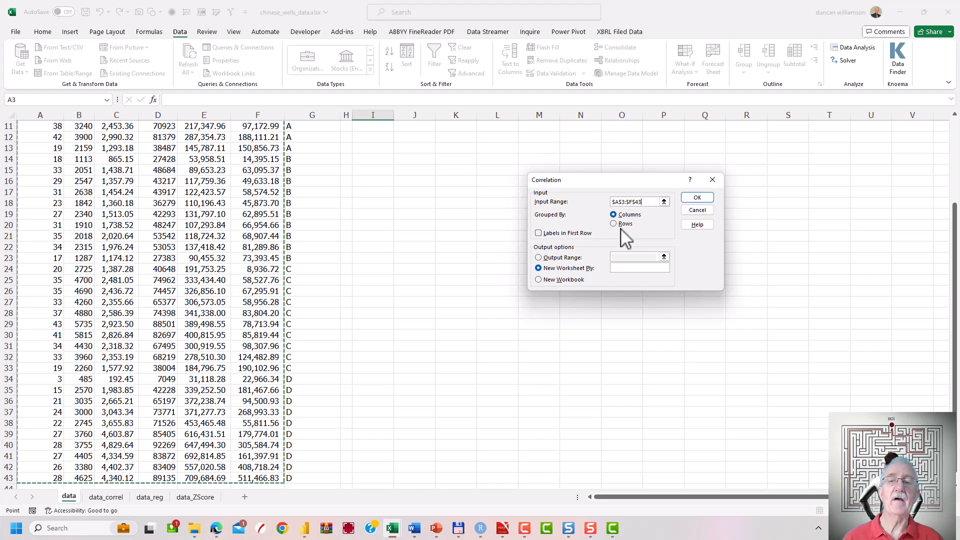
click(539, 234)
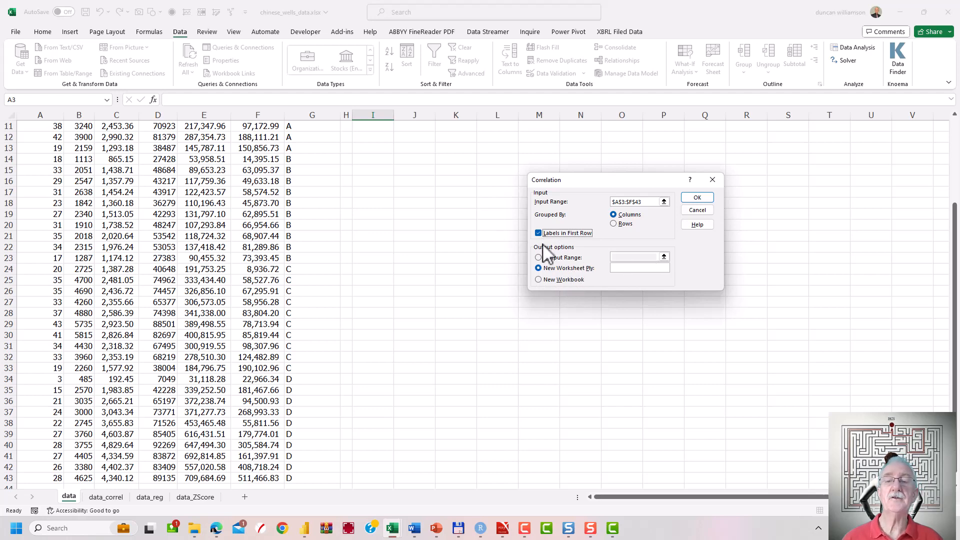
Set the correlation output range to cell I3 on the current sheet and run the analysis
click(538, 257)
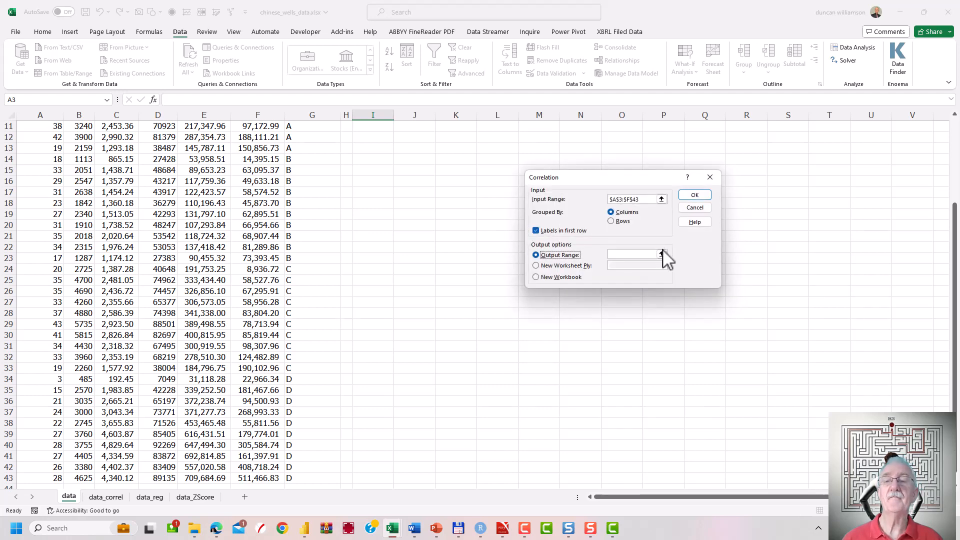
click(662, 254)
scroll(488, 221, up, 4)
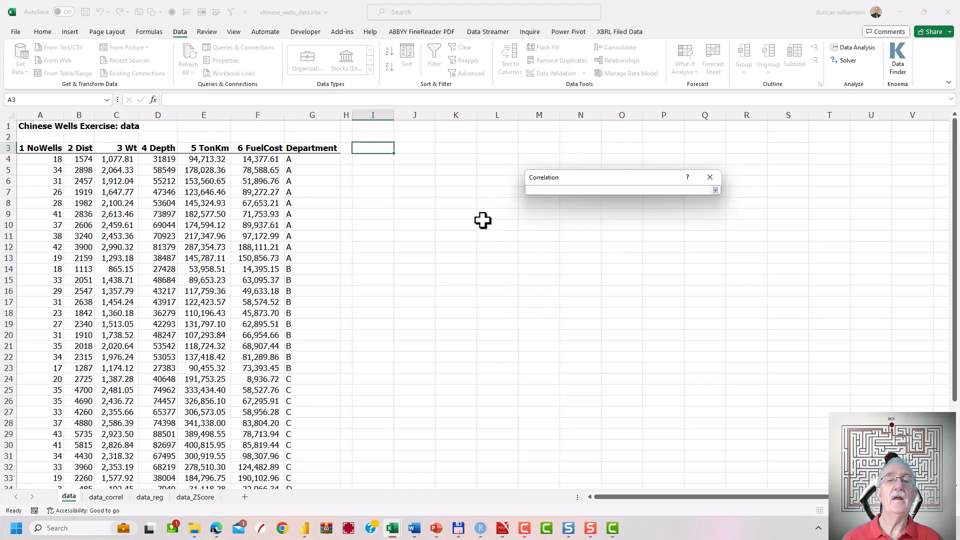
click(384, 148)
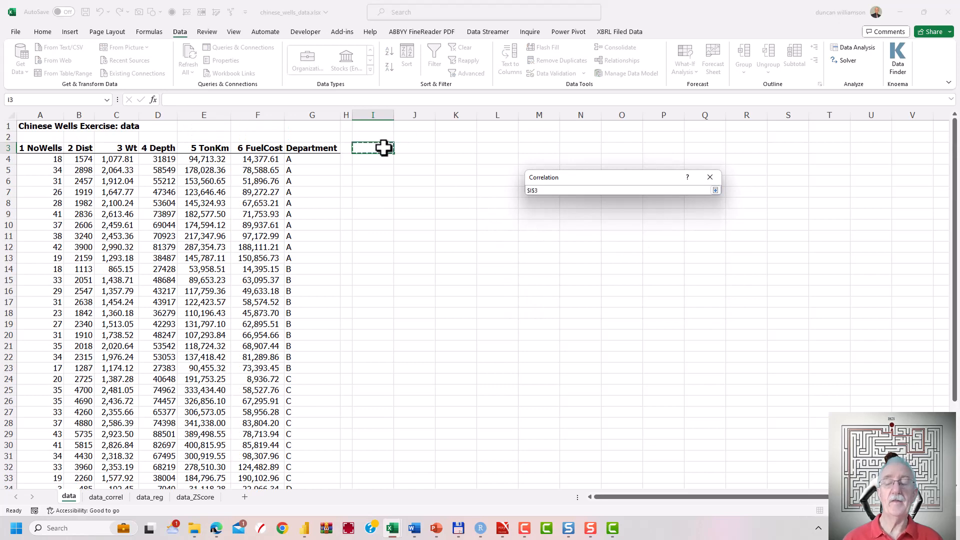
key(Return)
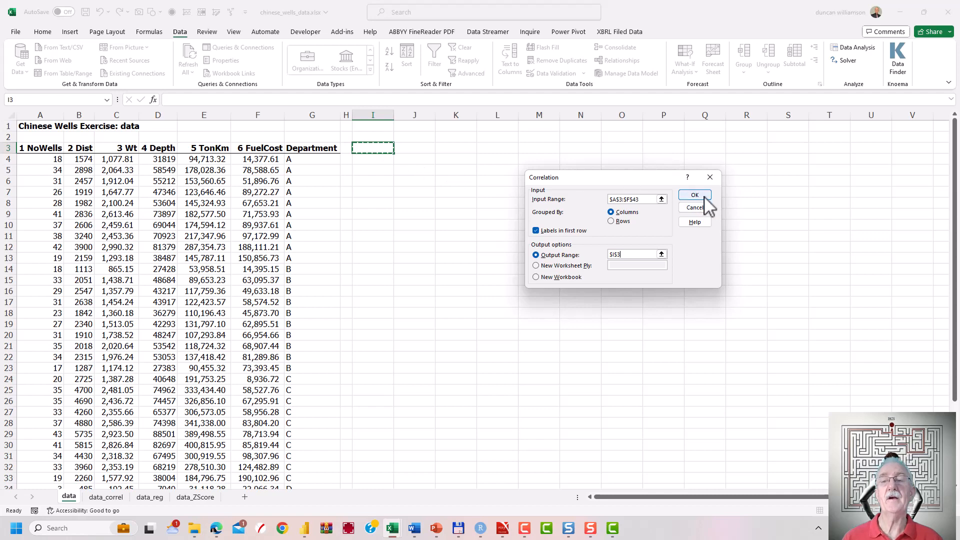
click(698, 208)
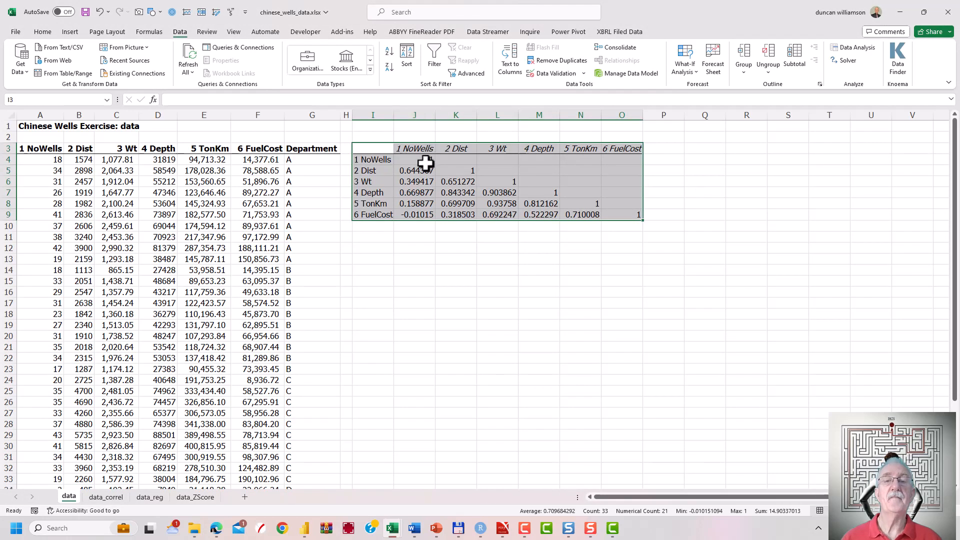
Format the coefficients below the diagonal of the correlation matrix in Comma style with four decimal places
drag(424, 170, 427, 215)
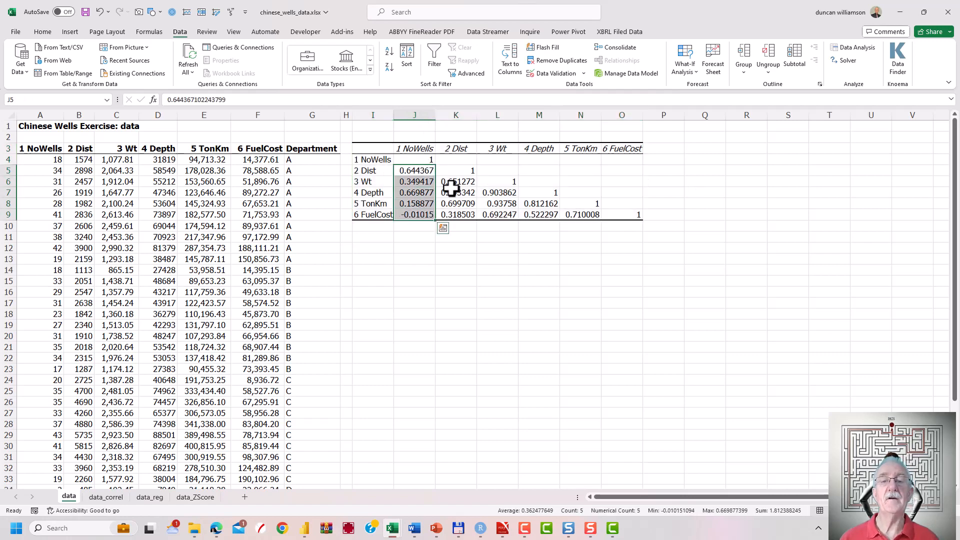
drag(452, 183, 455, 216)
drag(508, 195, 526, 214)
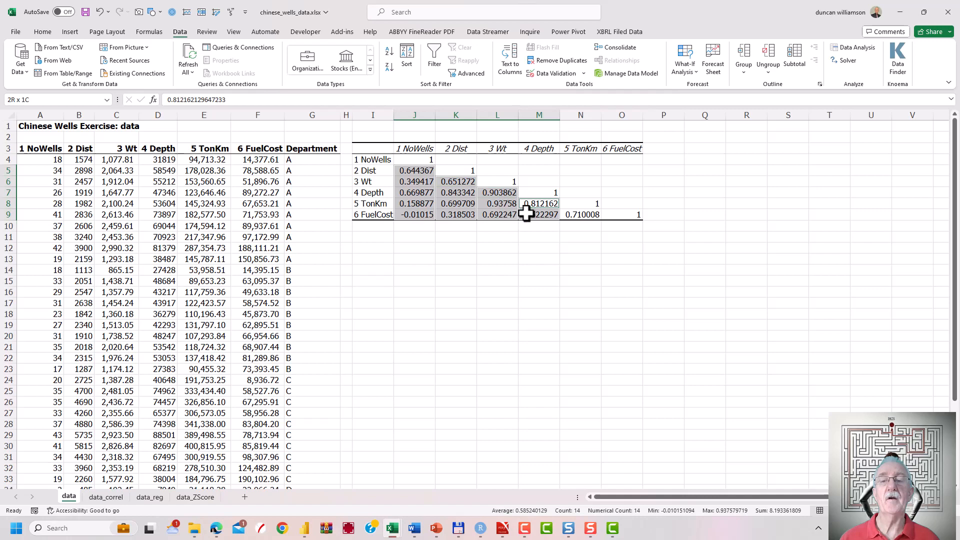
ctrl+click(568, 217)
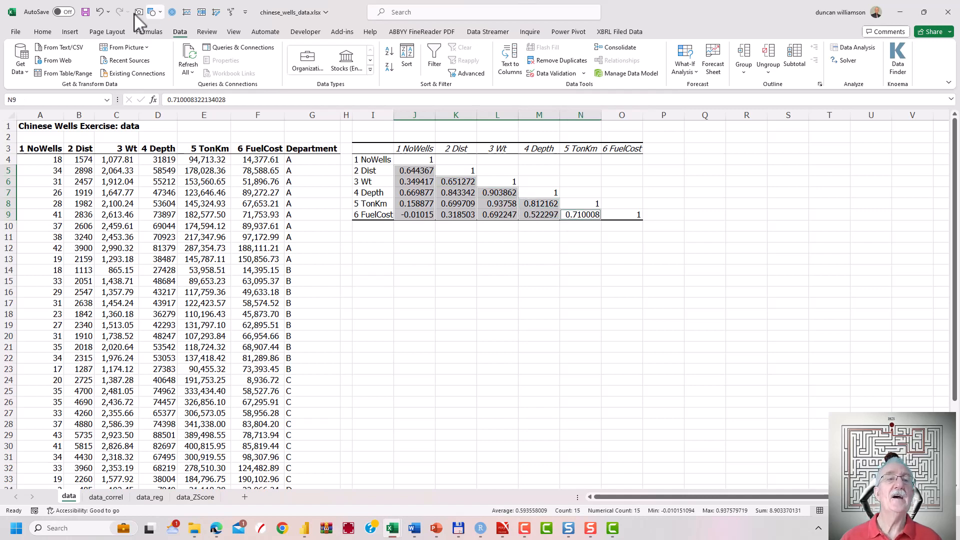
click(47, 30)
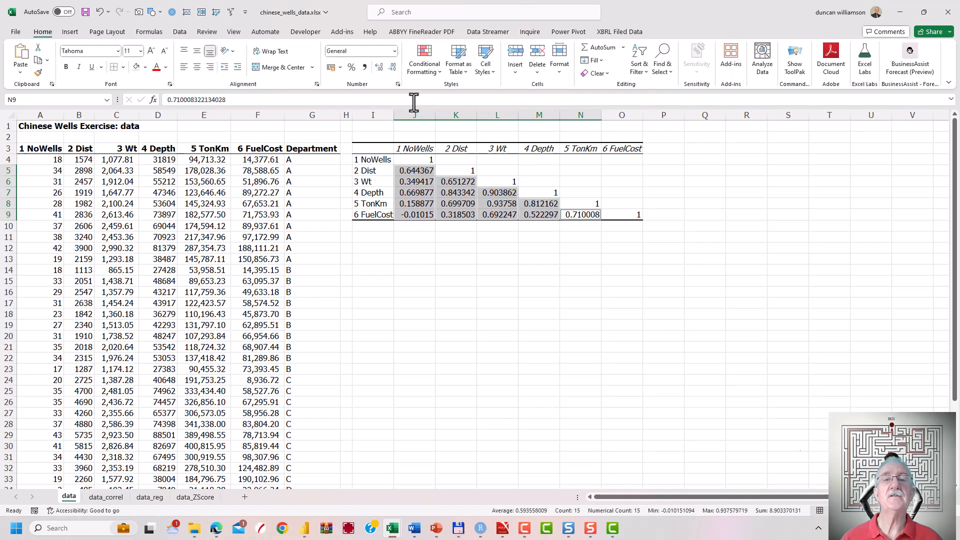
click(365, 67)
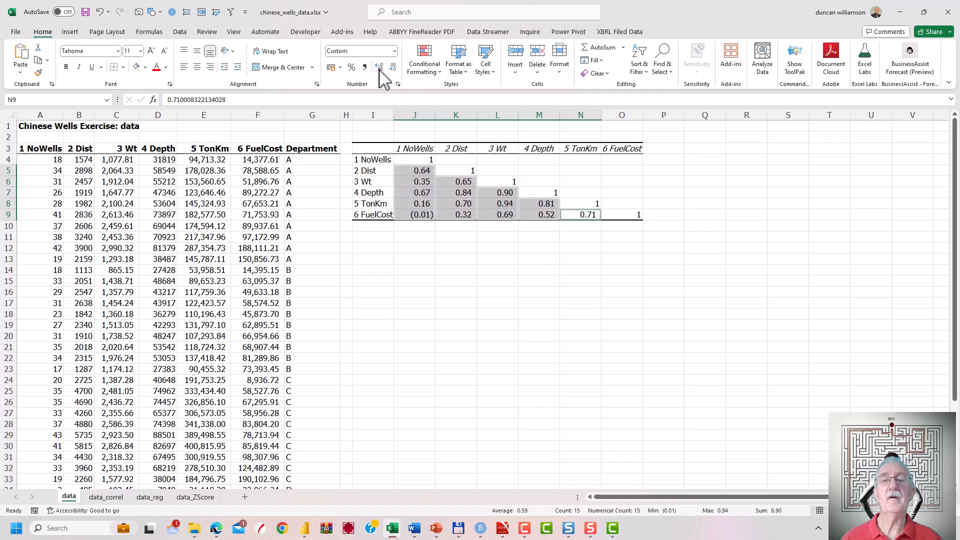
click(379, 67)
click(379, 67)
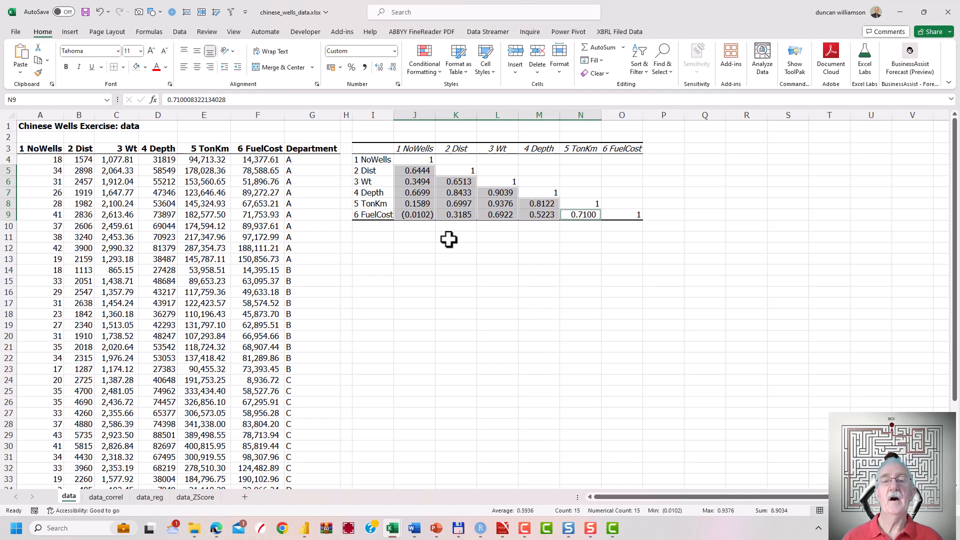
click(379, 152)
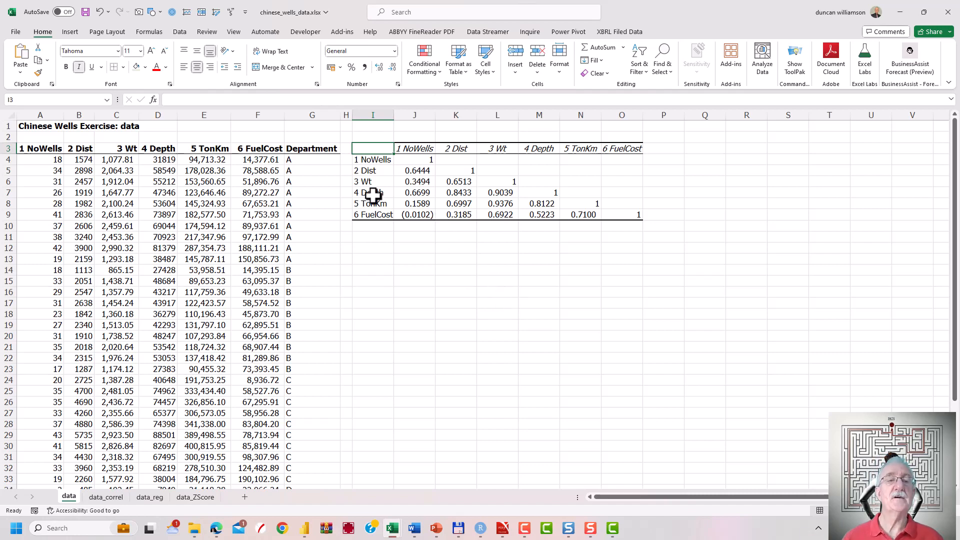
Try 999 as the first NoWells value in cell A4 of the data sheet, and undo the entry
click(52, 159)
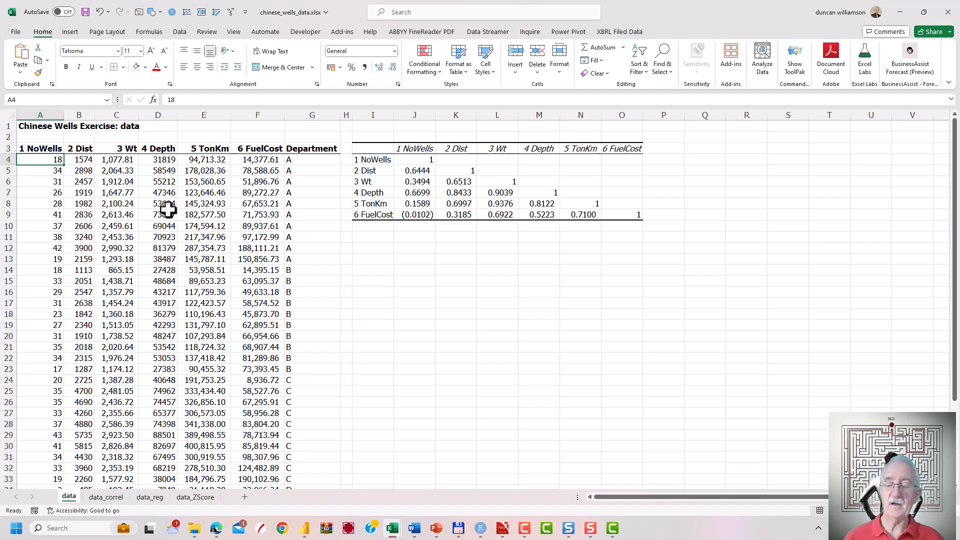
text(999)
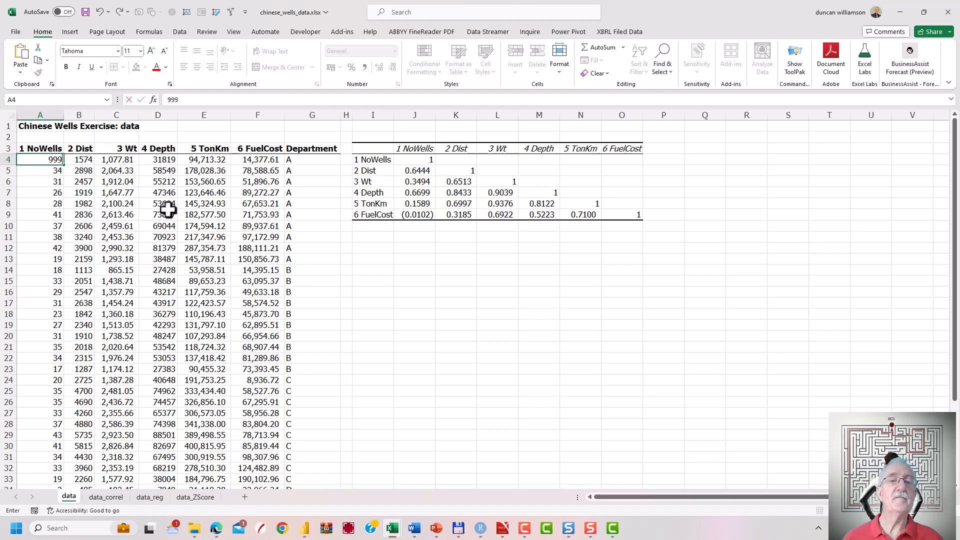
key(Return)
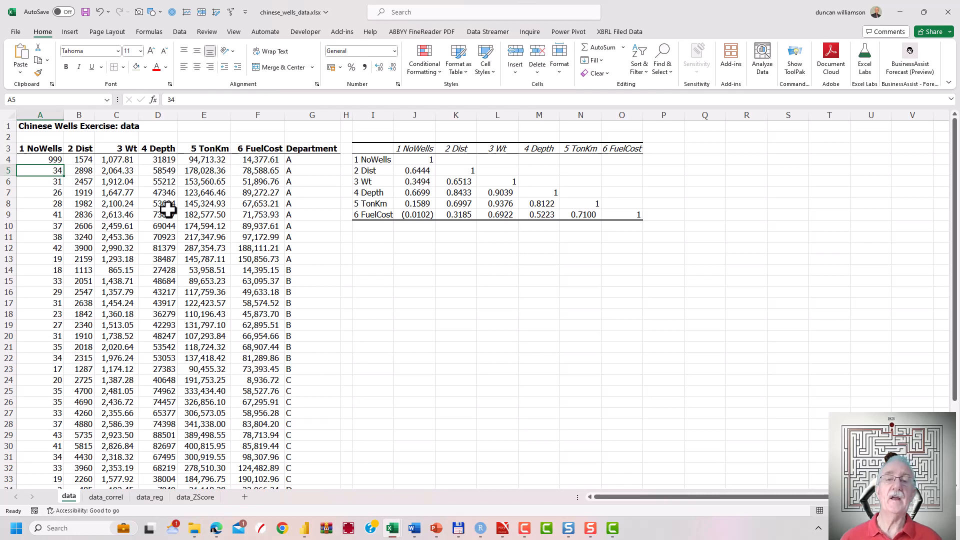
key(ctrl+z)
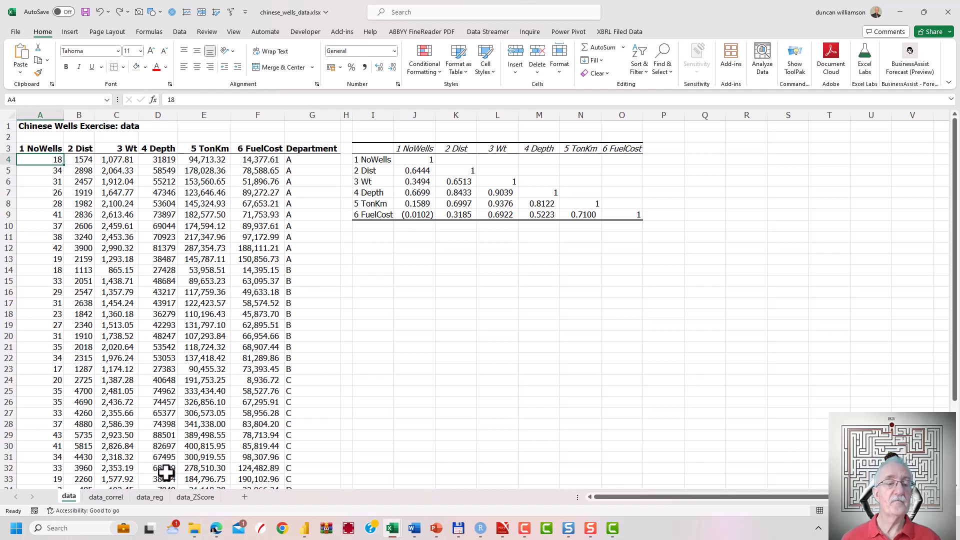
On the data_correl sheet, try 999 in cell A4 to test the formula-driven correlation table, and undo the entry
click(111, 497)
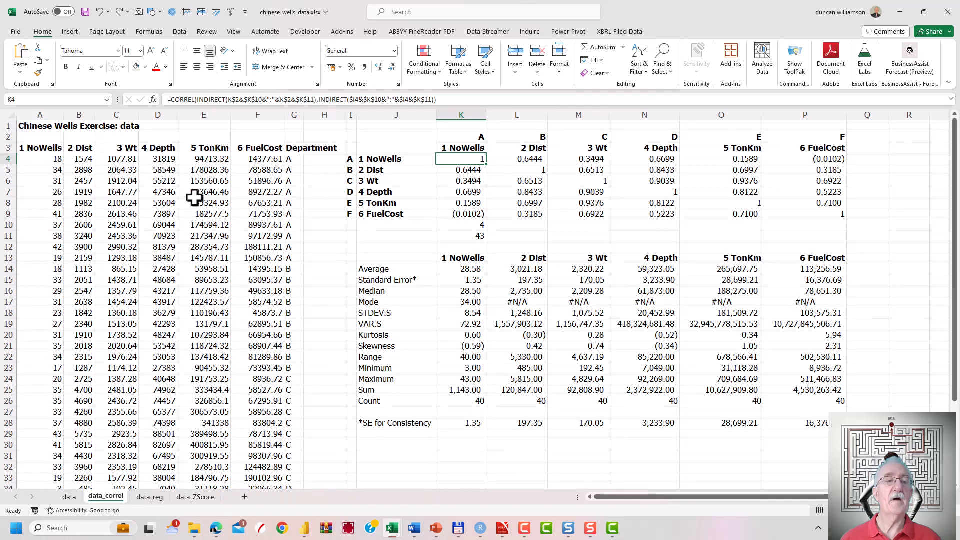
click(39, 159)
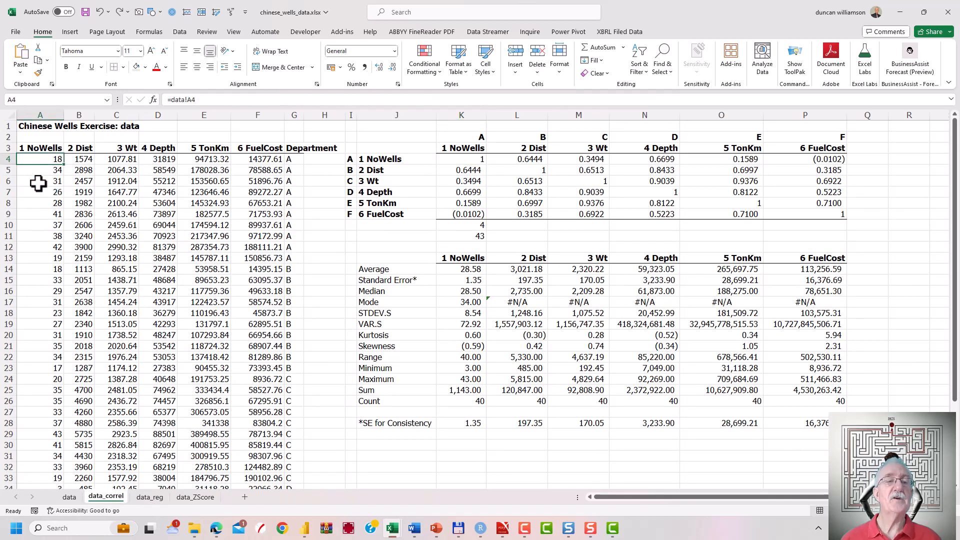
text(999)
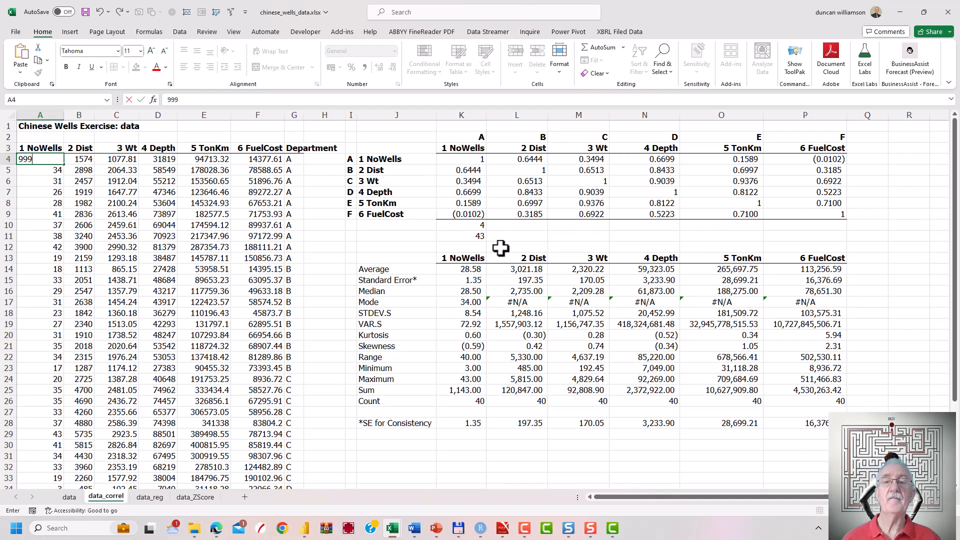
key(Return)
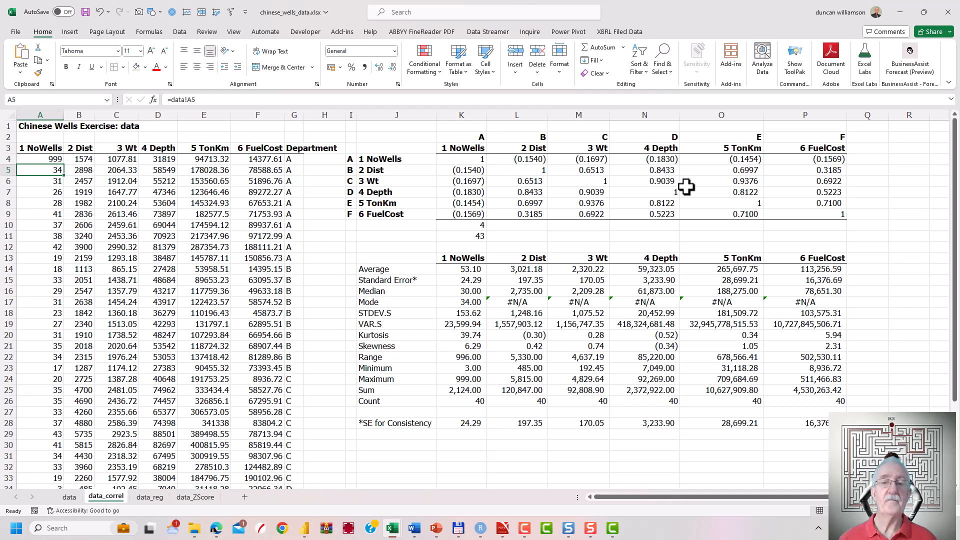
key(ctrl+z)
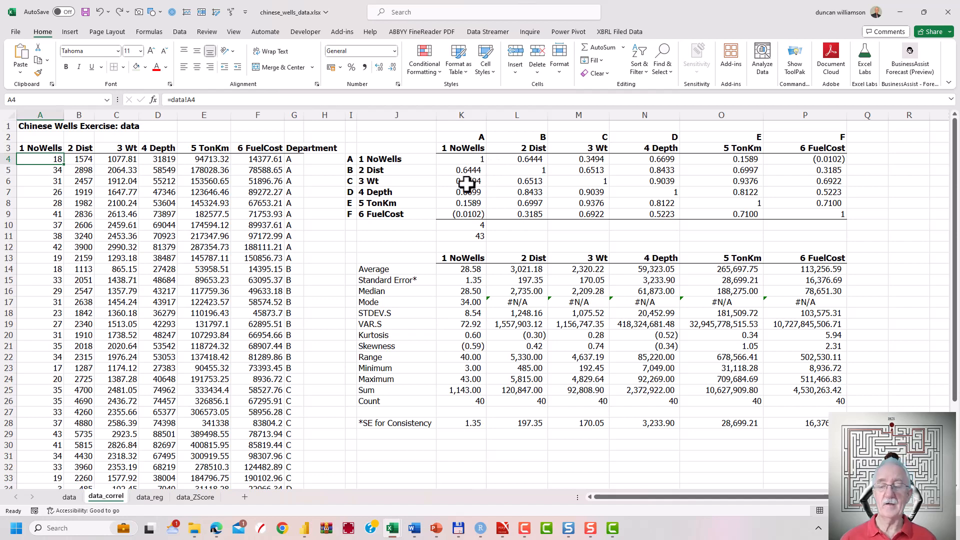
Compare the correlation tables on the data and data_correl sheets, and examine the CORREL and INDIRECT formulas in K4 and K5
key(ctrl+Page_Up)
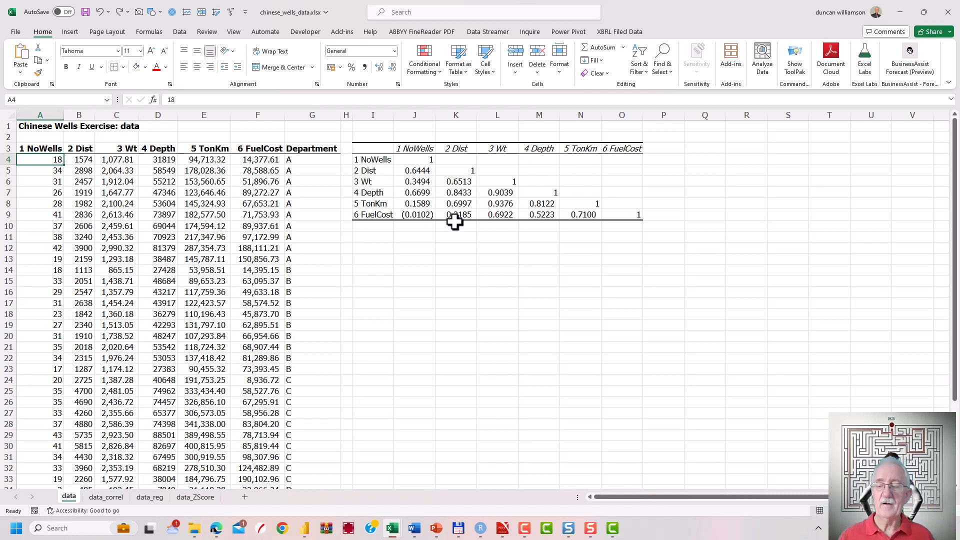
key(ctrl+Page_Down)
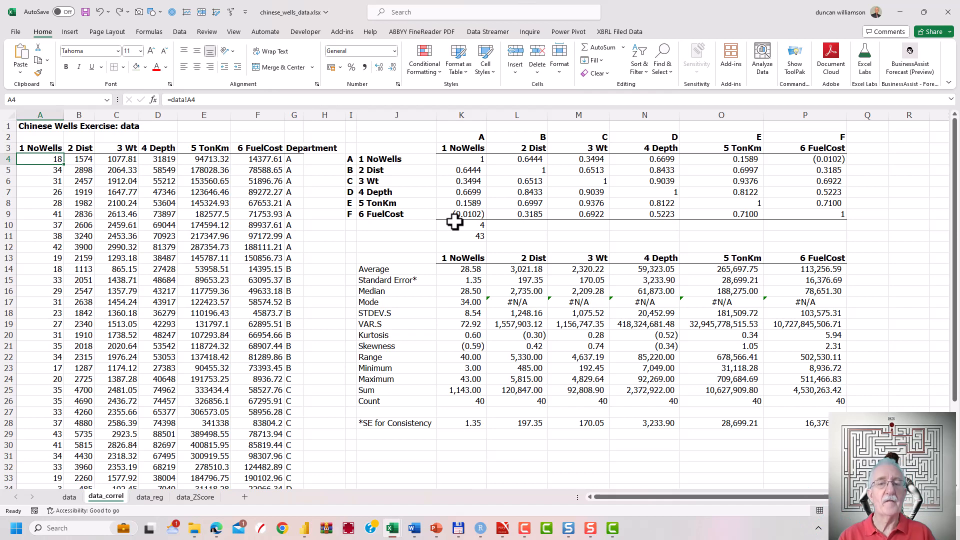
double_click(460, 159)
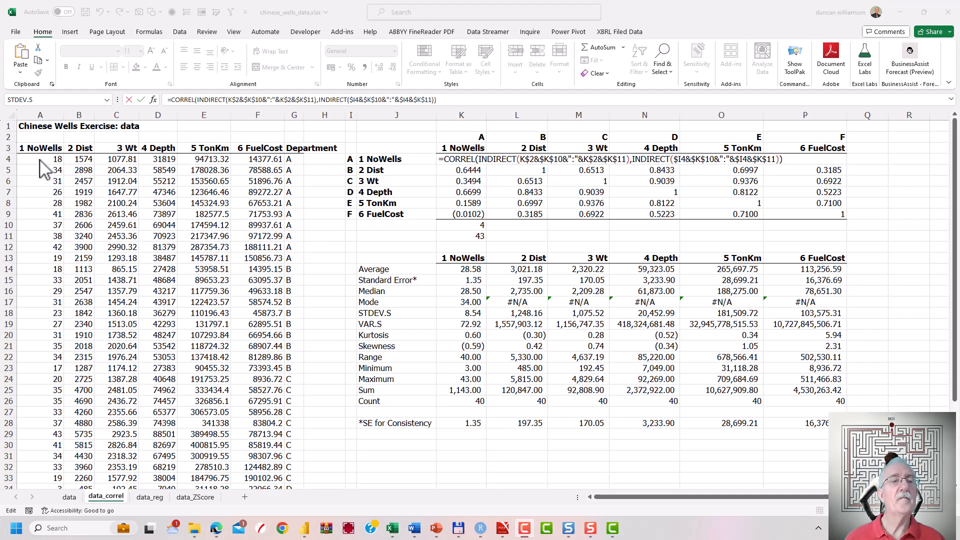
scroll(40, 190, down, 5)
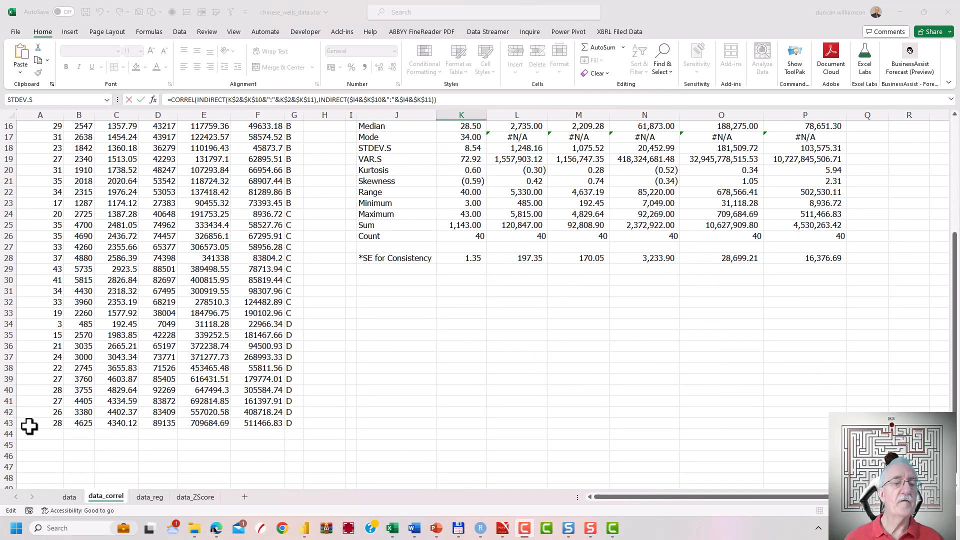
scroll(30, 422, up, 5)
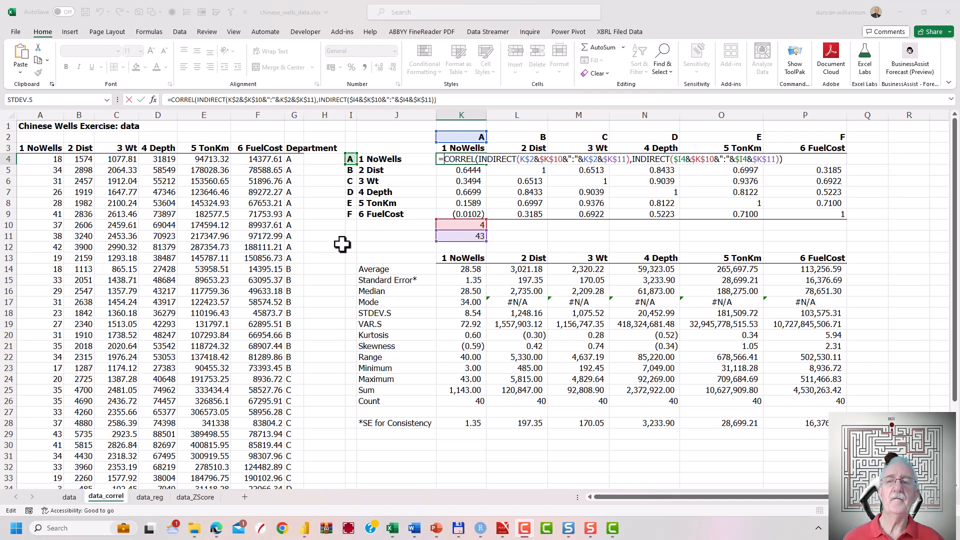
key(ctrl+Return)
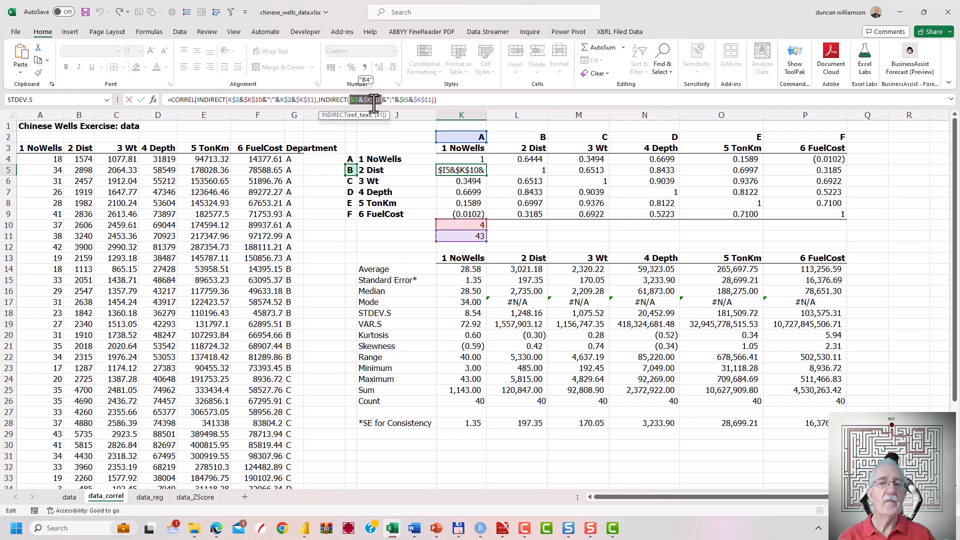
key(ctrl+Return)
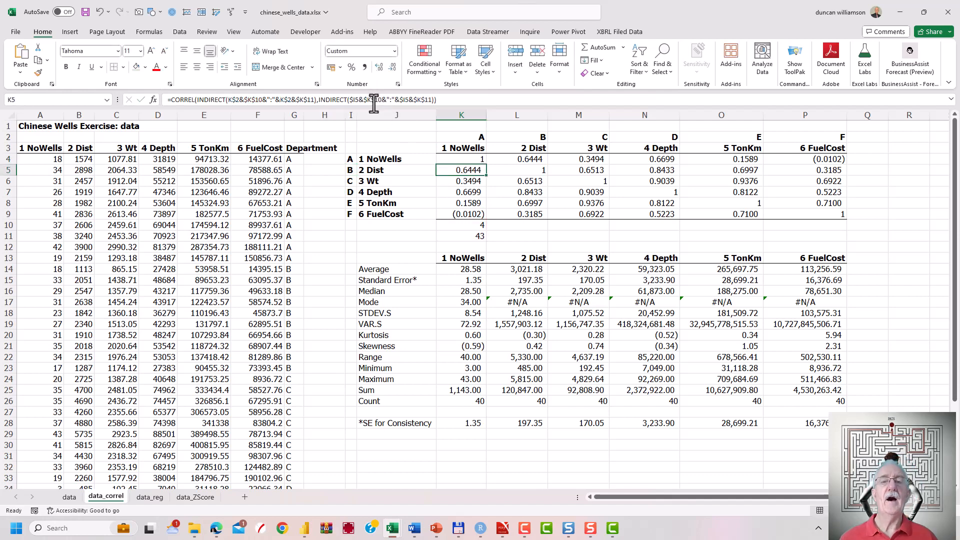
click(456, 161)
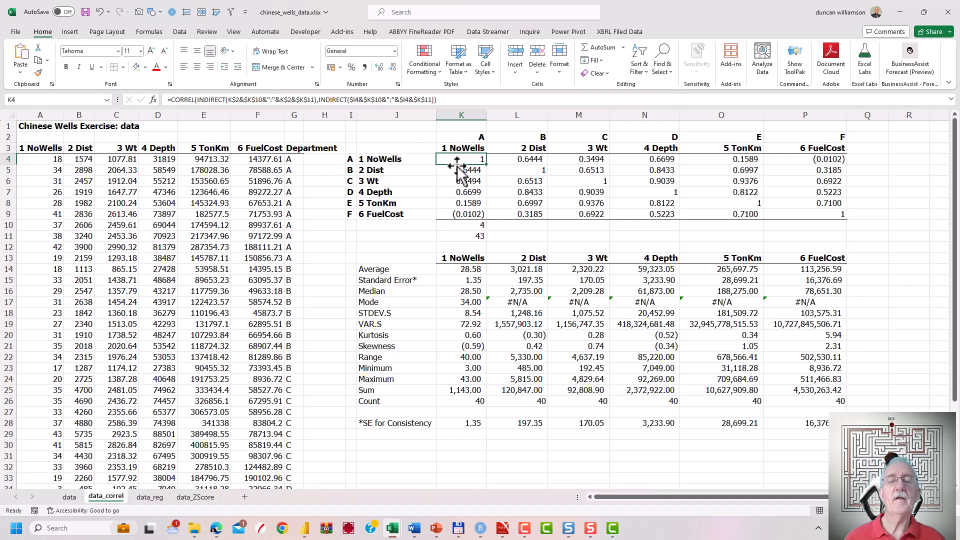